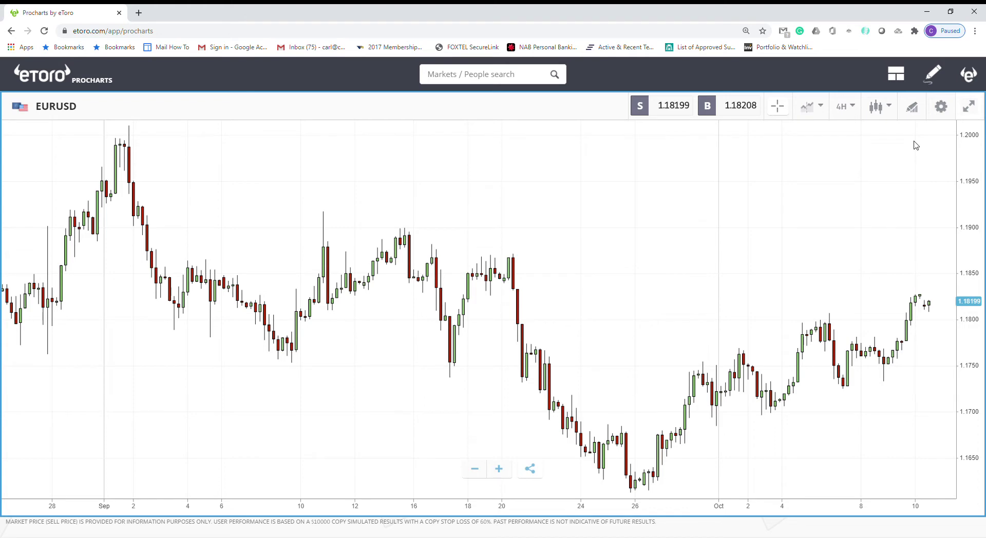
Add a Linear Reg R2 study with a blue RSquared line to the EURUSD chart and make its pane taller
left_click(940, 108)
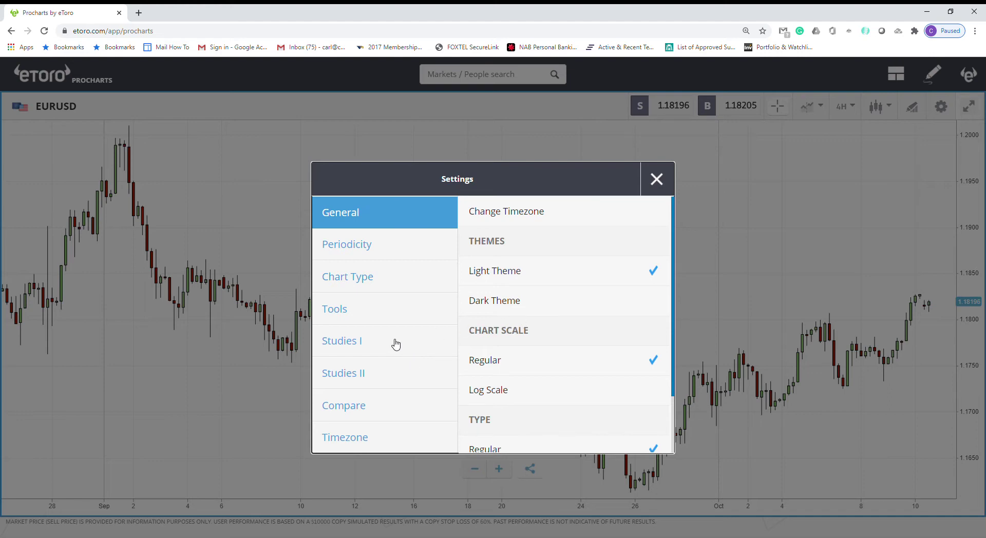
left_click(338, 342)
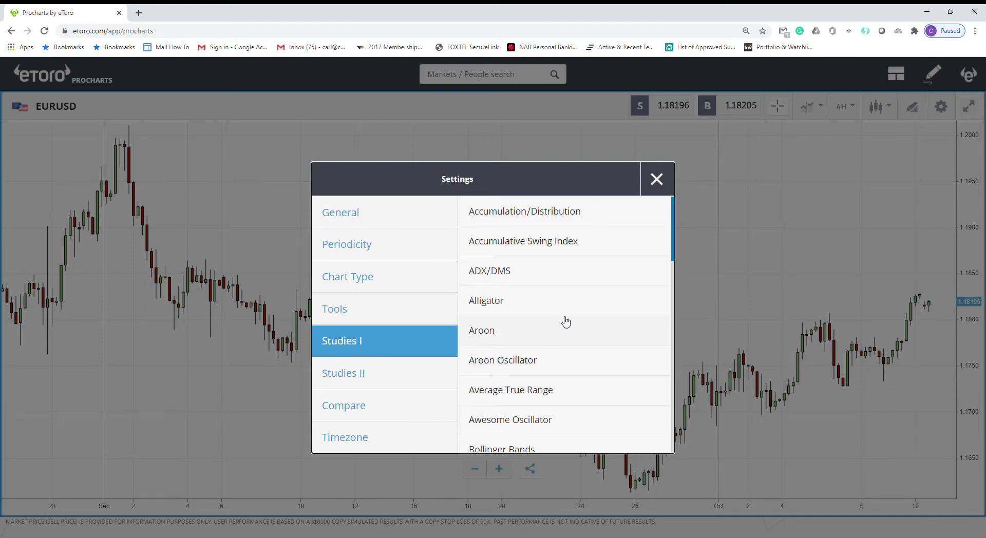
scroll(565, 321, "down", 14)
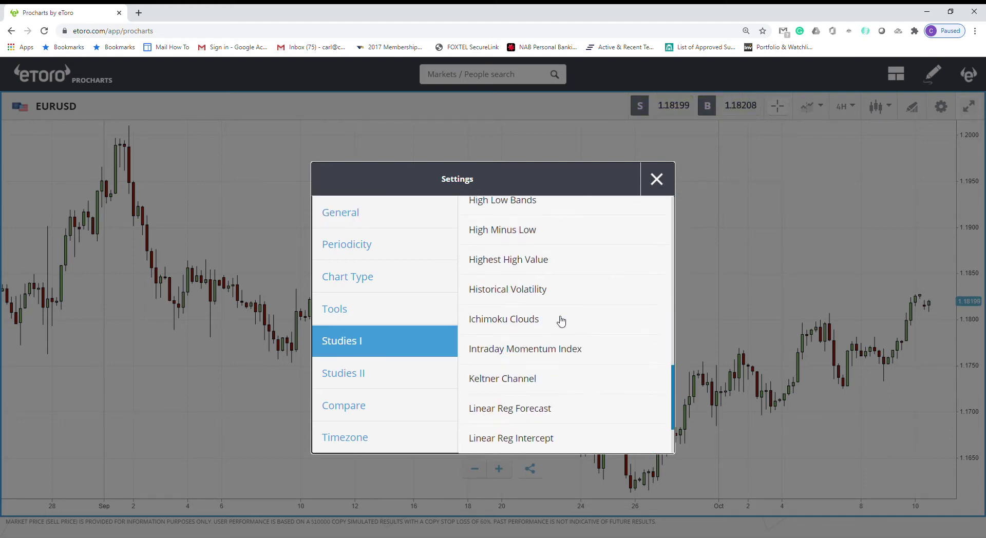
scroll(561, 321, "down", 3)
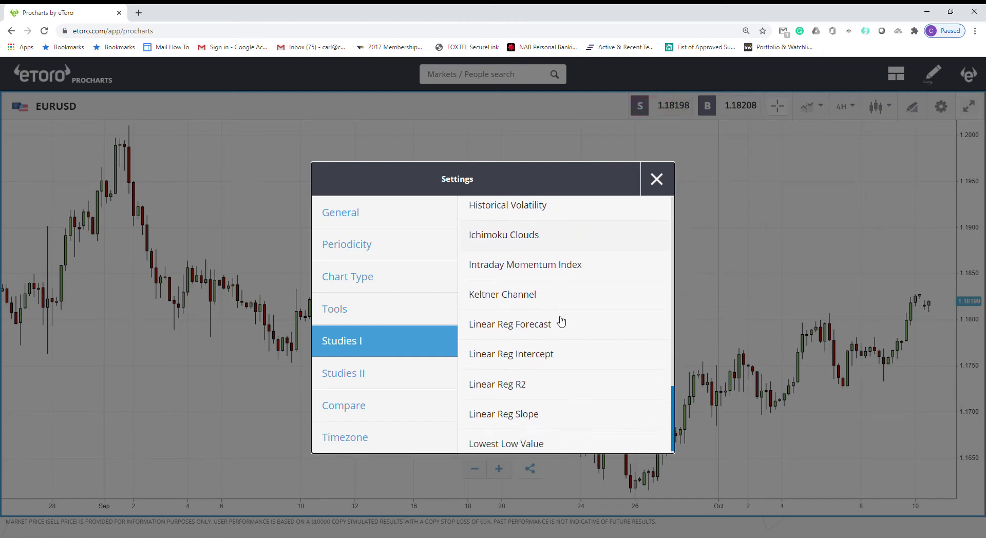
left_click(507, 384)
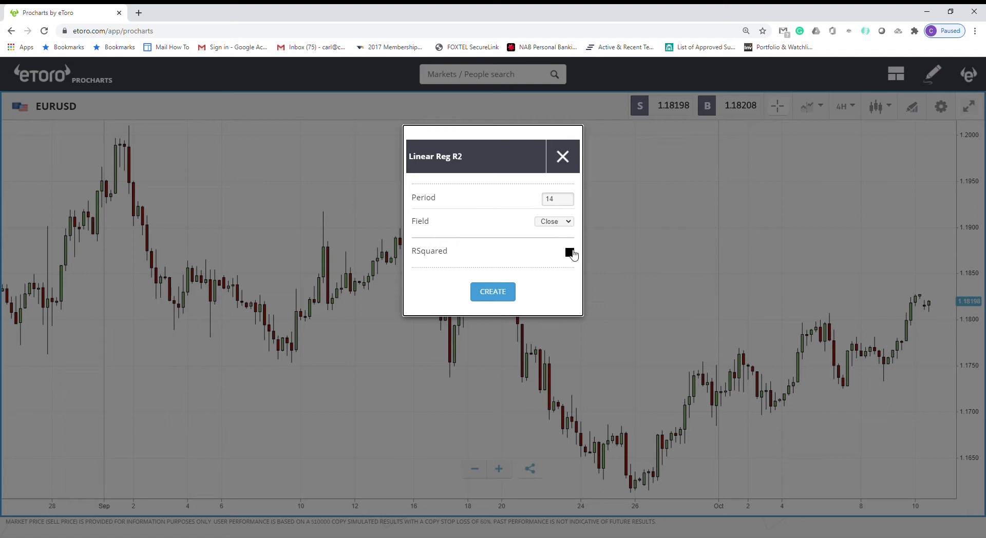
left_click(569, 252)
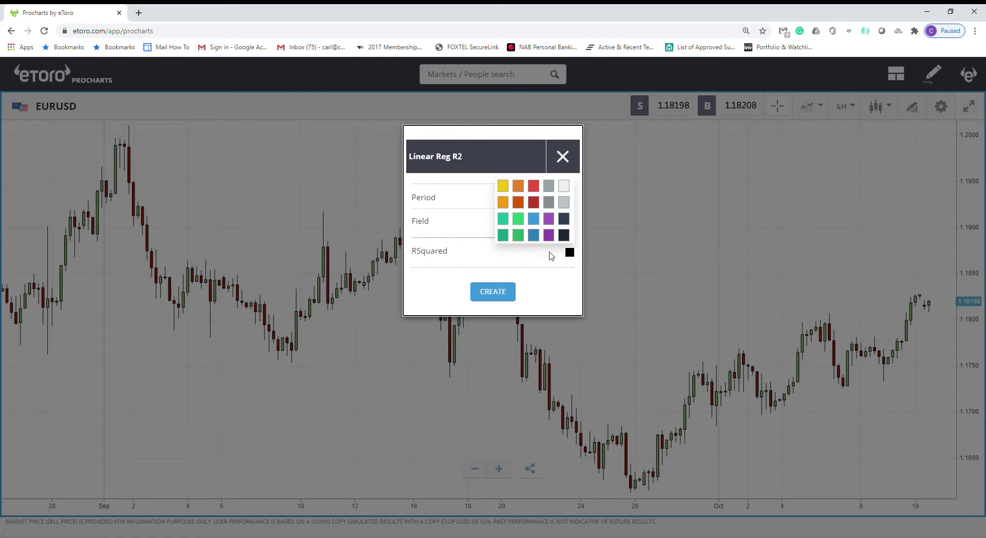
left_click(536, 221)
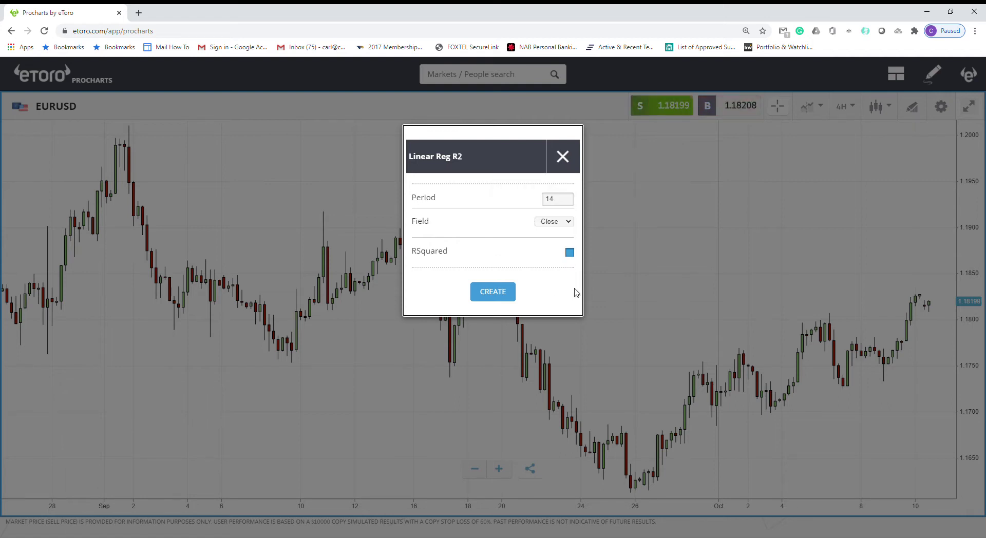
left_click(494, 296)
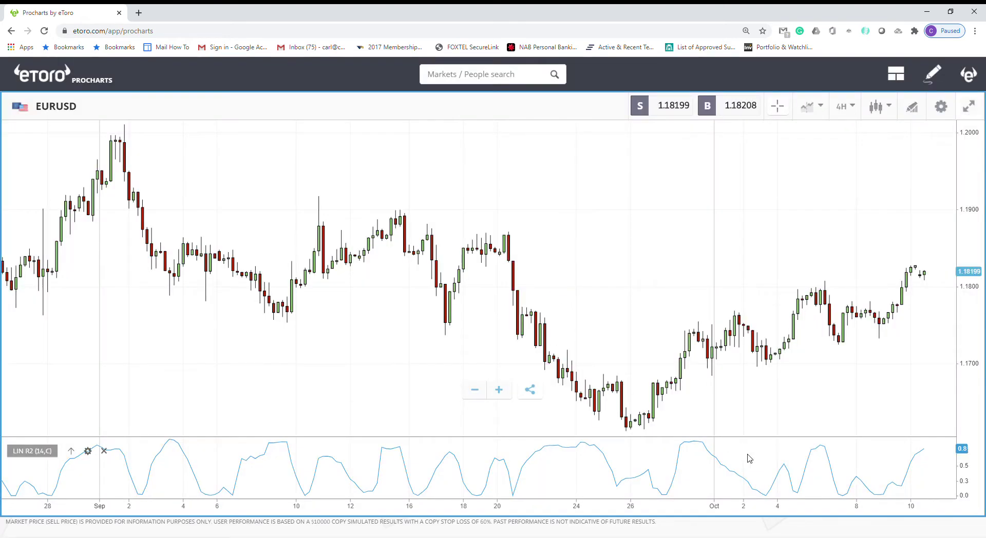
left_click_drag(683, 442, 674, 386)
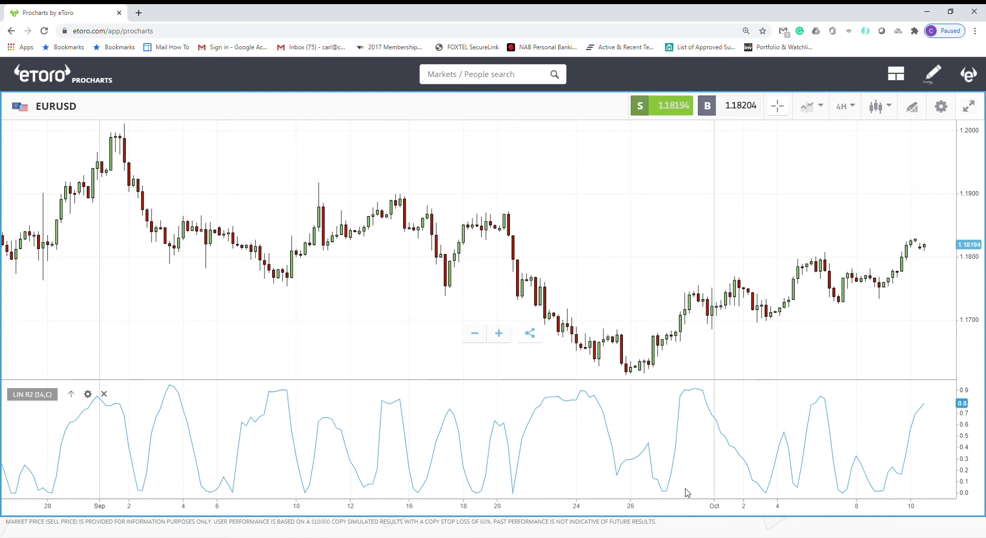
Choose the Stochastics study for the chart and set its period to 28
left_click(940, 106)
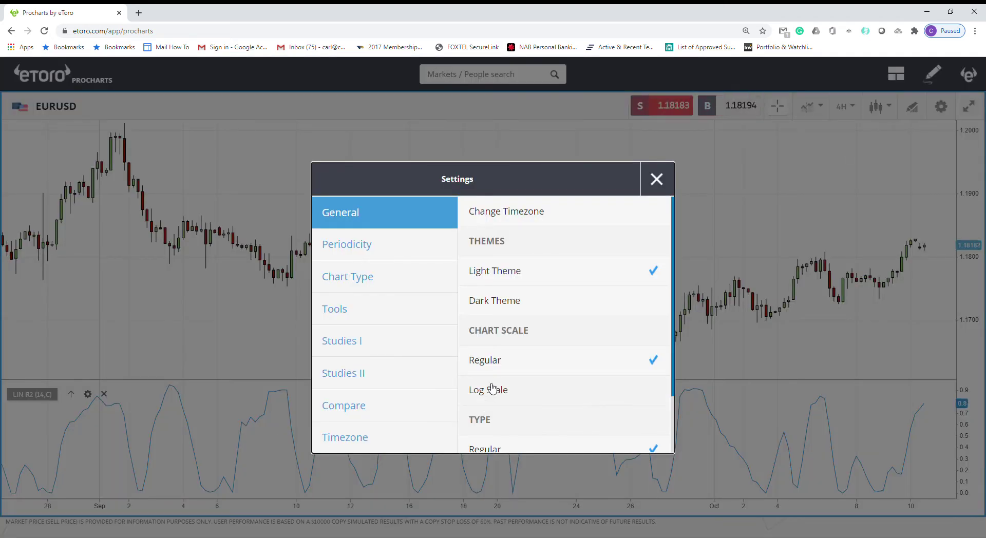
left_click(347, 382)
scroll(558, 359, "down", 6)
scroll(558, 358, "down", 2)
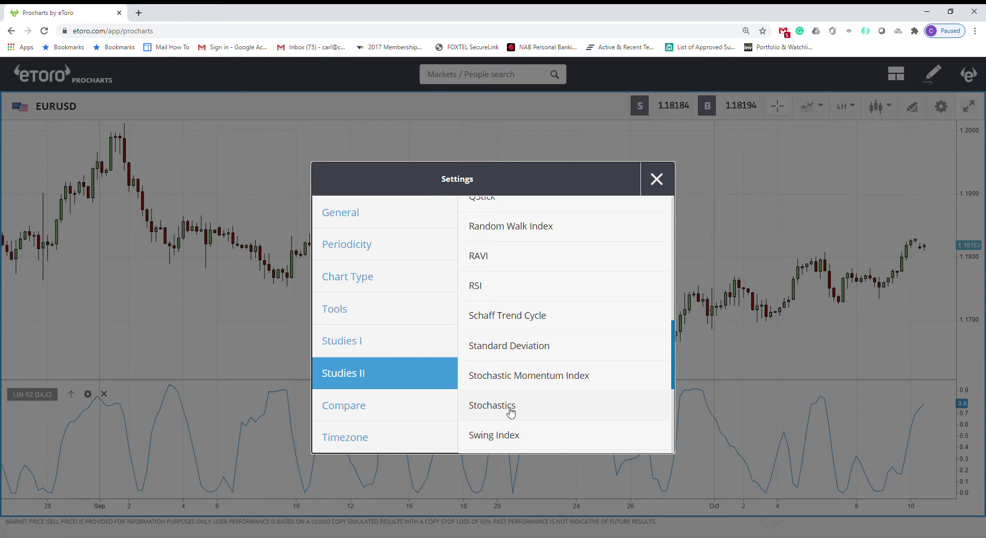
left_click(506, 408)
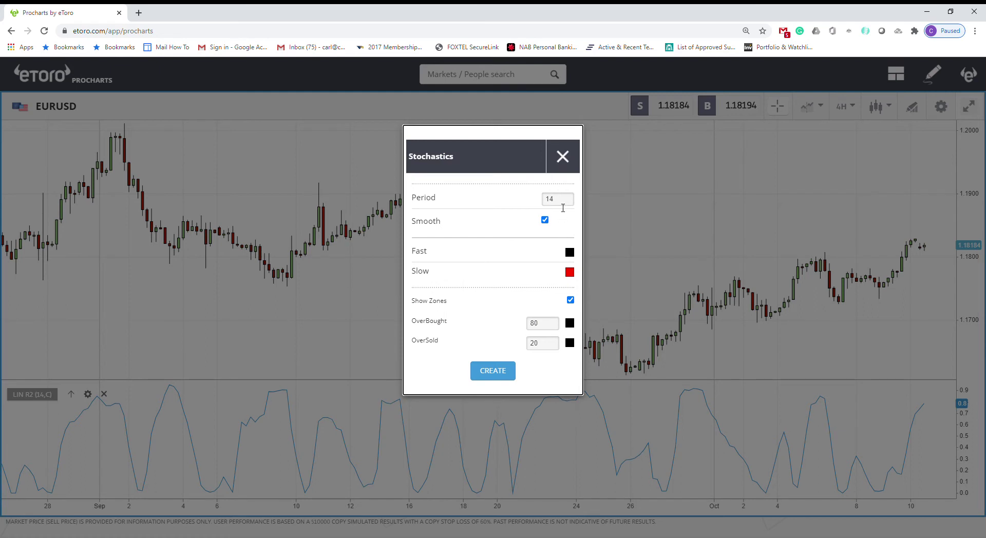
double_click(557, 199)
type("28")
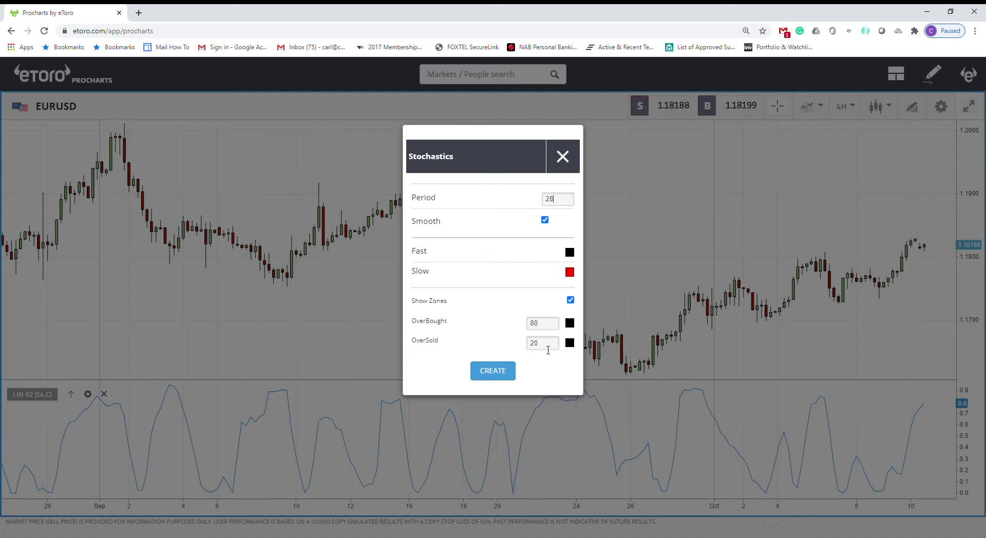
Create the Stochastics study with a red OverBought zone and a green OverSold zone, and make its pane taller
left_click(569, 322)
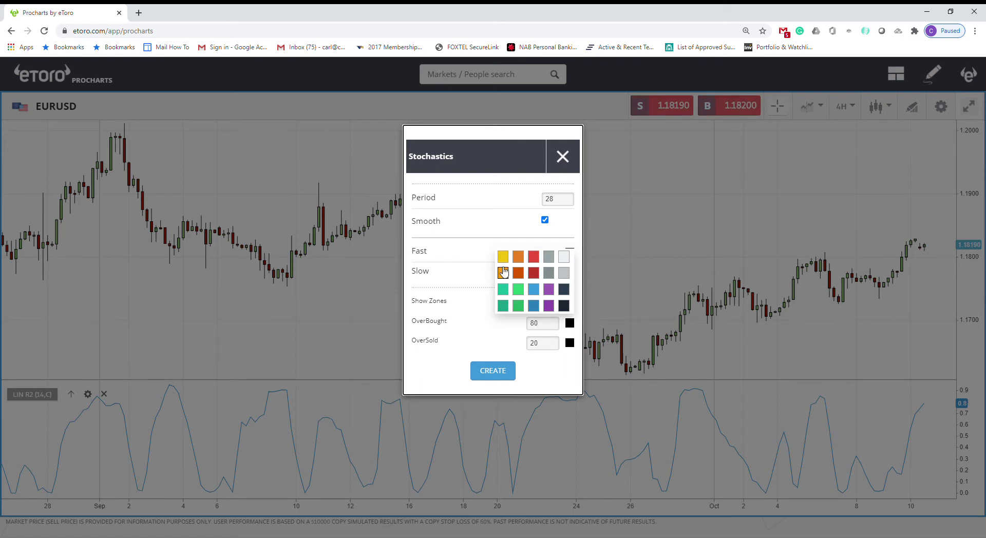
left_click(534, 256)
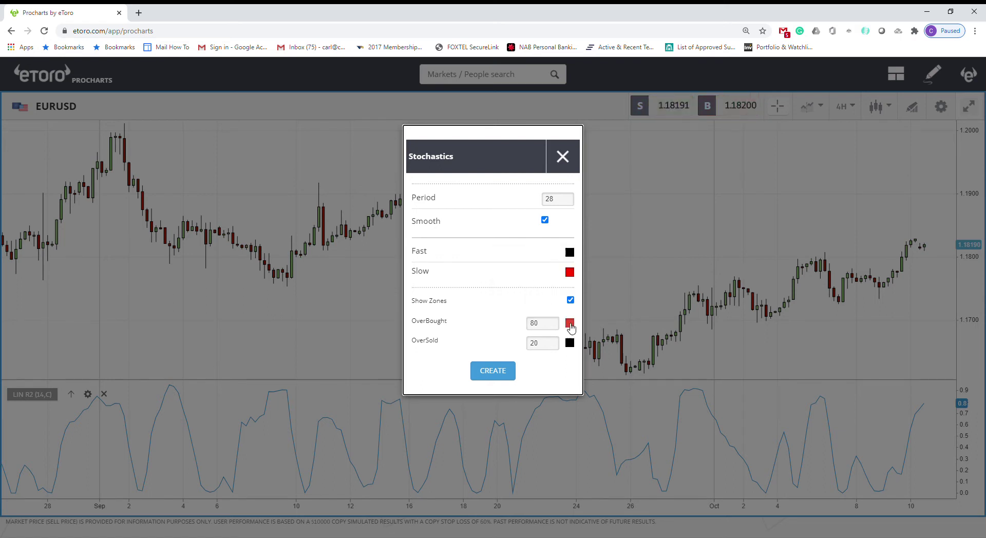
left_click(569, 343)
left_click(519, 313)
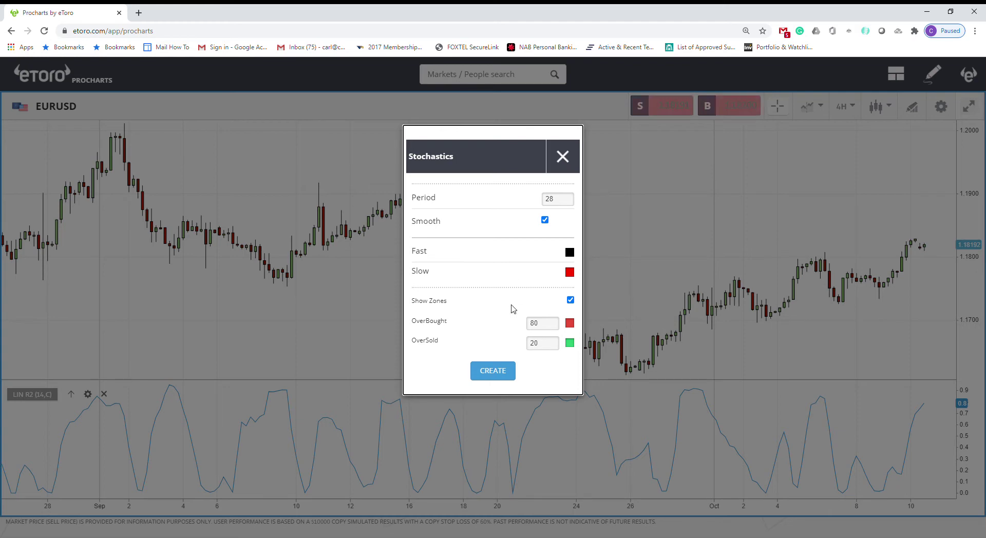
left_click(490, 376)
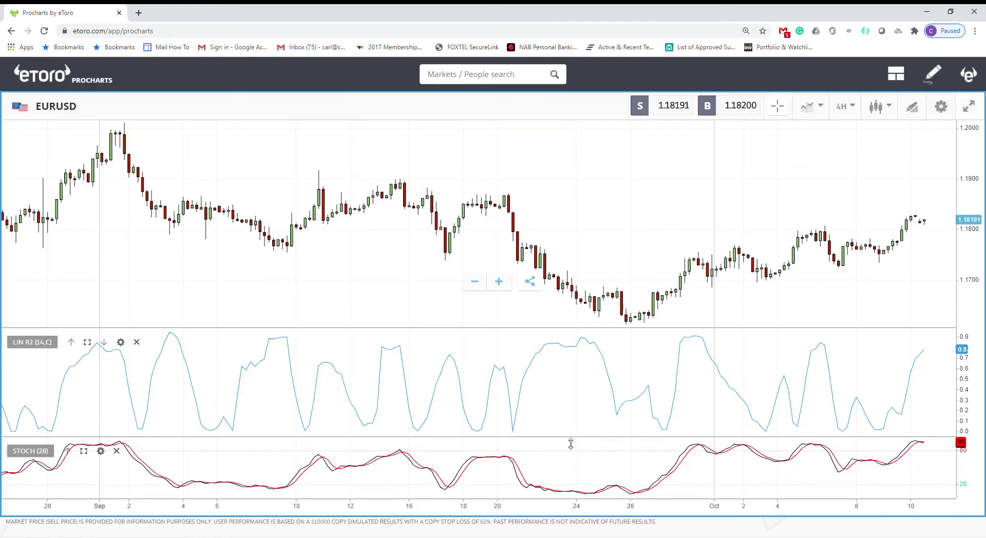
left_click_drag(571, 444, 569, 408)
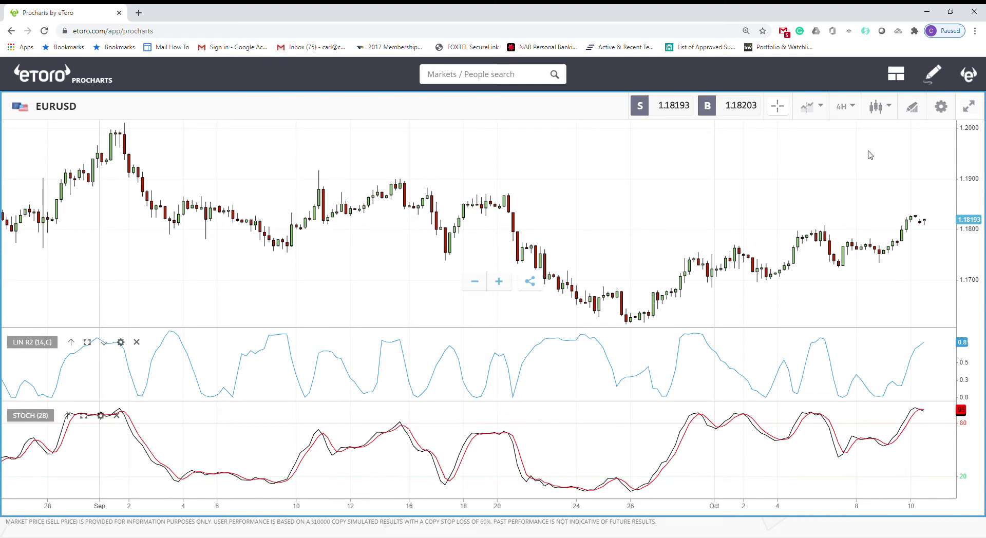
Place a vertical line in the Linear Reg R2 pane at the 21/09 16:00 low, just before the long rise
left_click(941, 108)
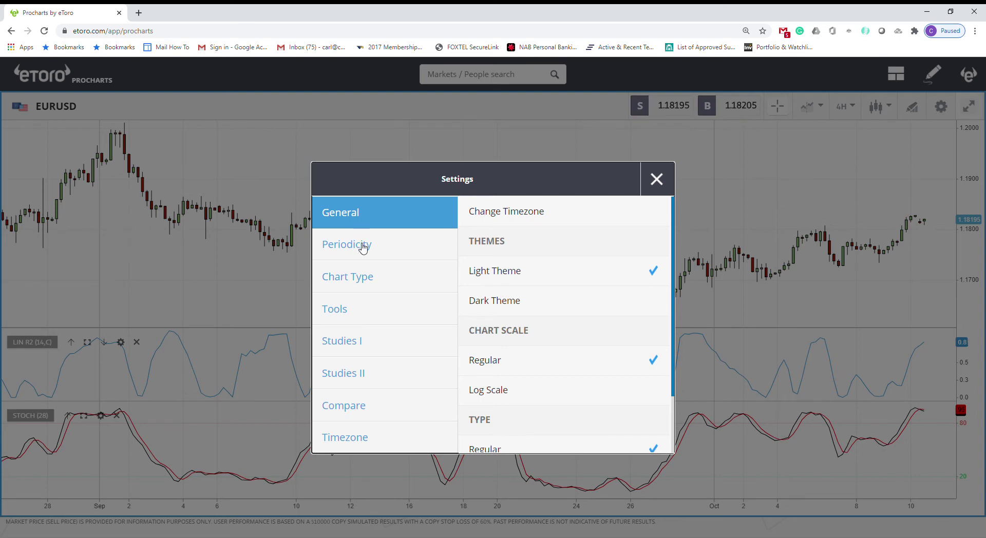
left_click(358, 321)
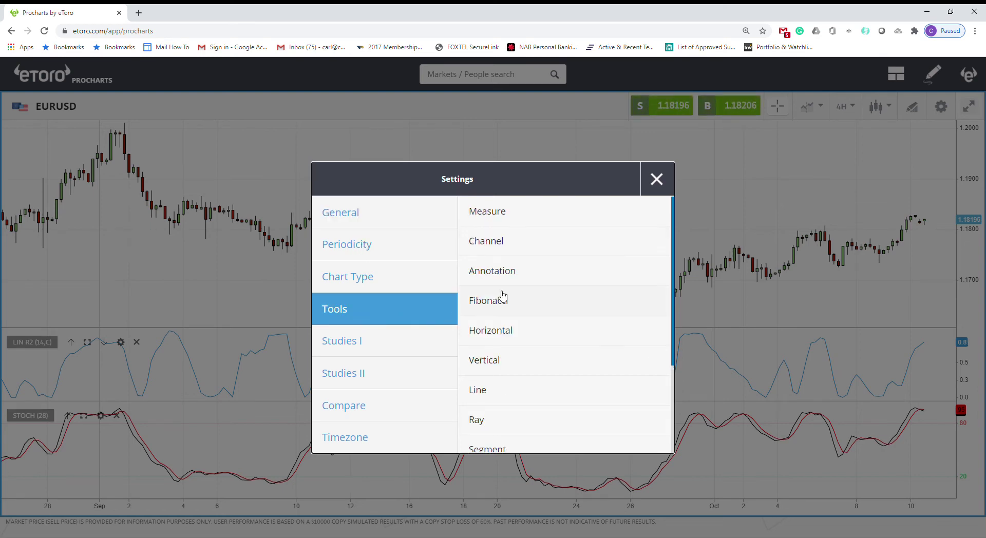
left_click(500, 361)
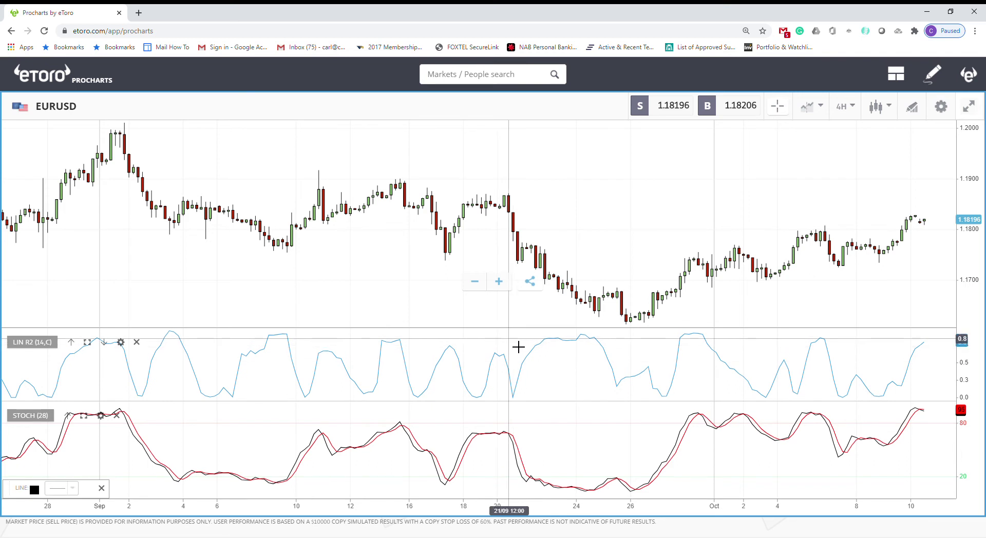
left_click(514, 362)
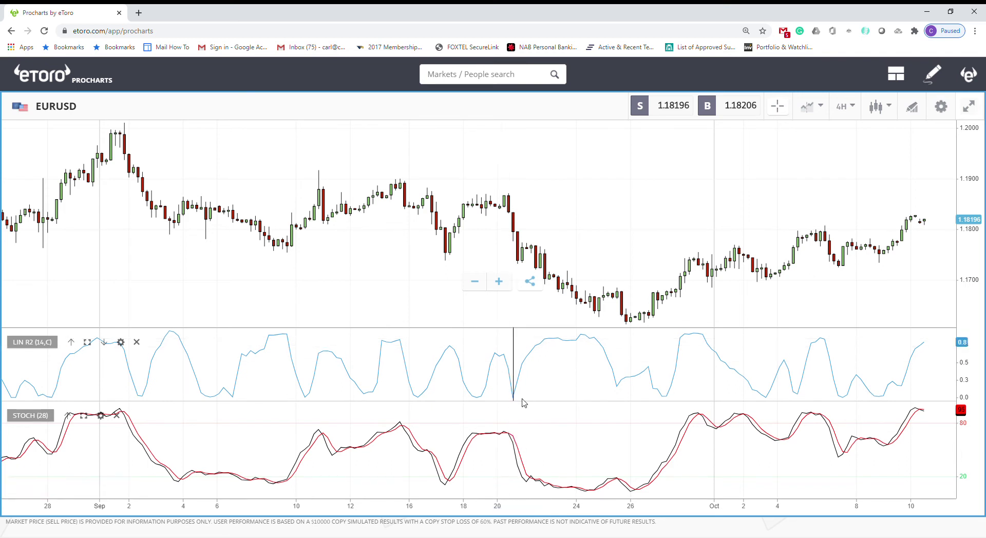
Place a matching vertical line on the EURUSD price chart at 21/09 16:00
left_click(940, 107)
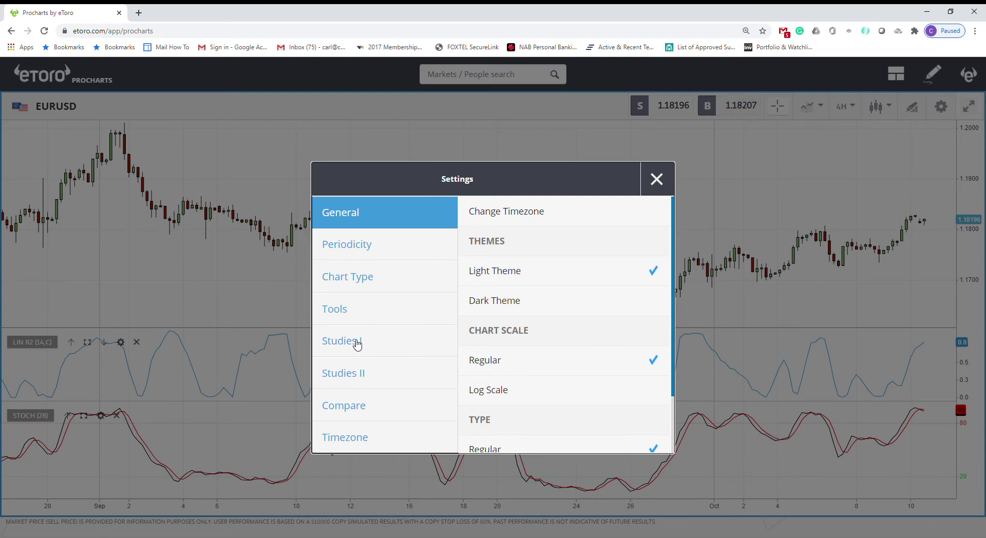
left_click(356, 309)
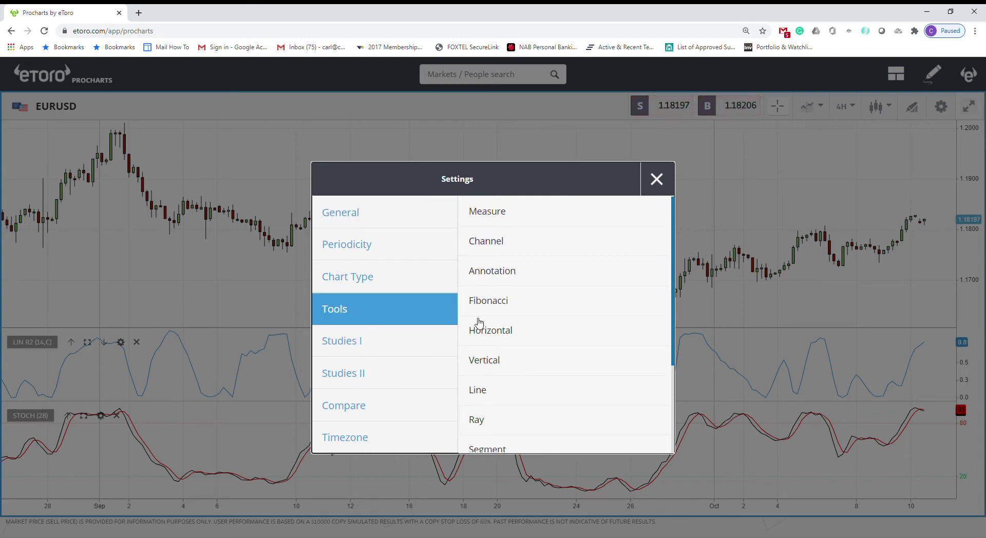
left_click(497, 366)
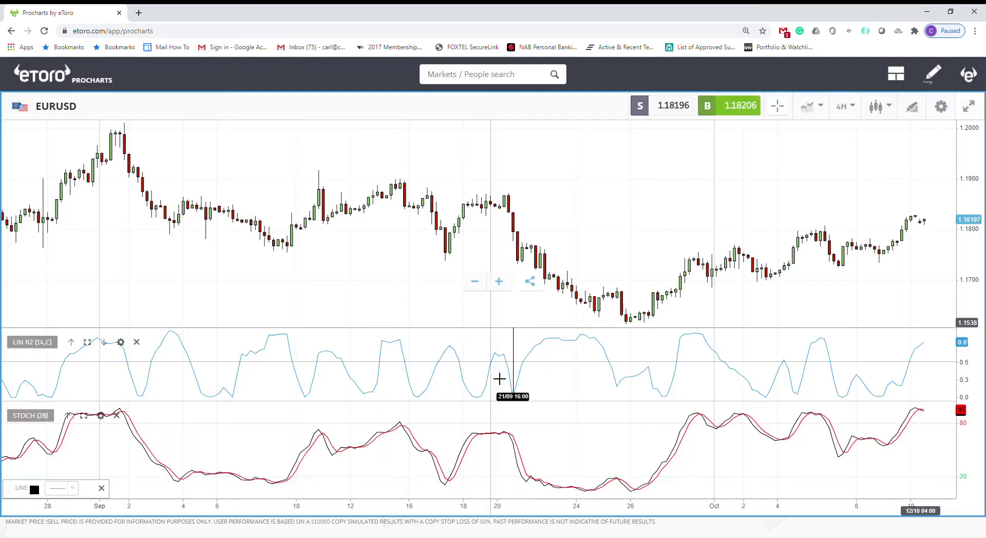
left_click(522, 267)
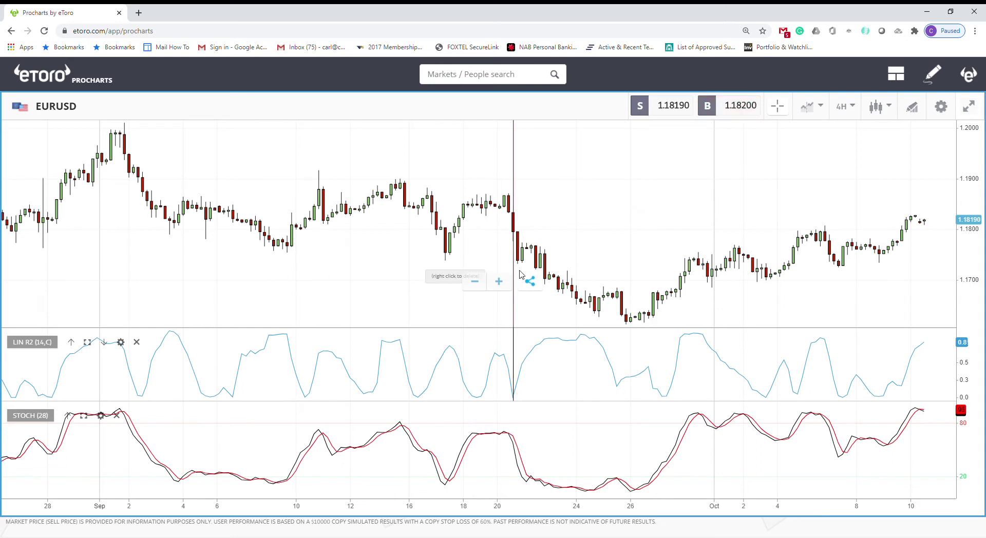
left_click(511, 241)
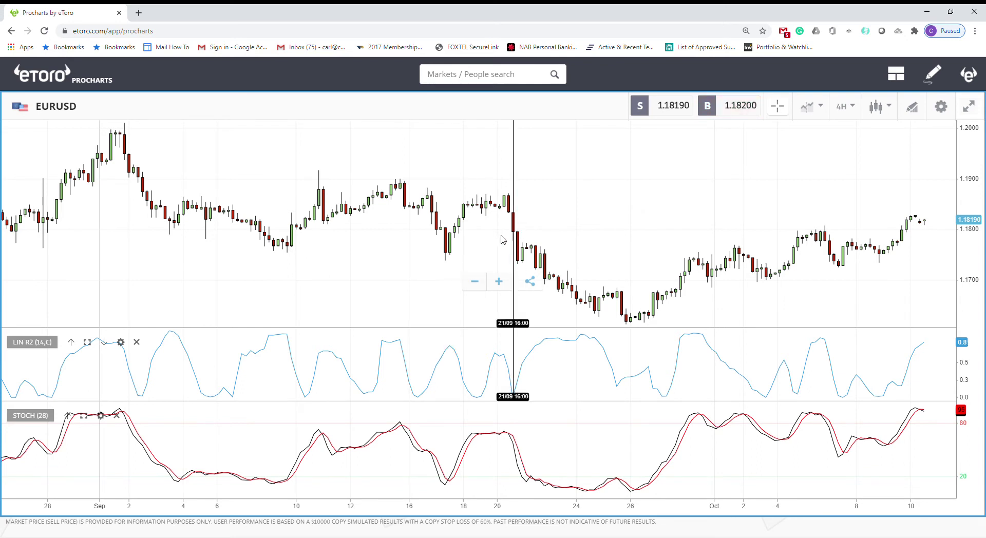
left_click(517, 442)
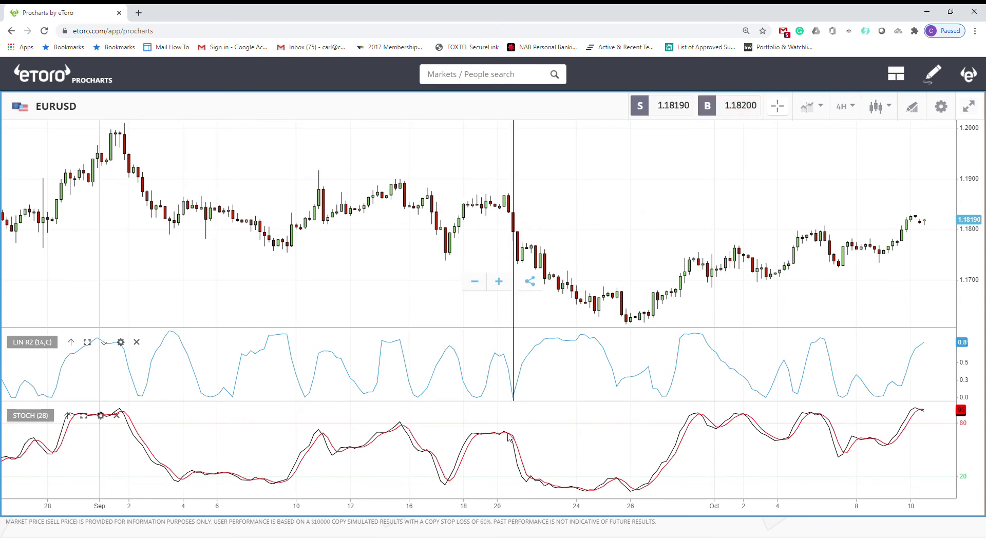
left_click(513, 308)
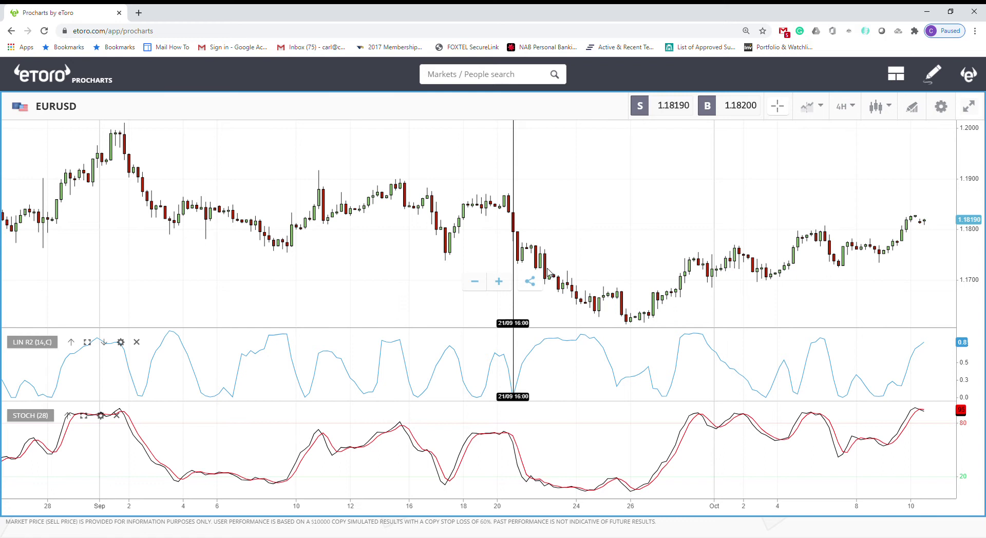
Add a Linear Reg Slope study with an orange Slope line to the chart
mouse_move(510, 205)
left_click(940, 106)
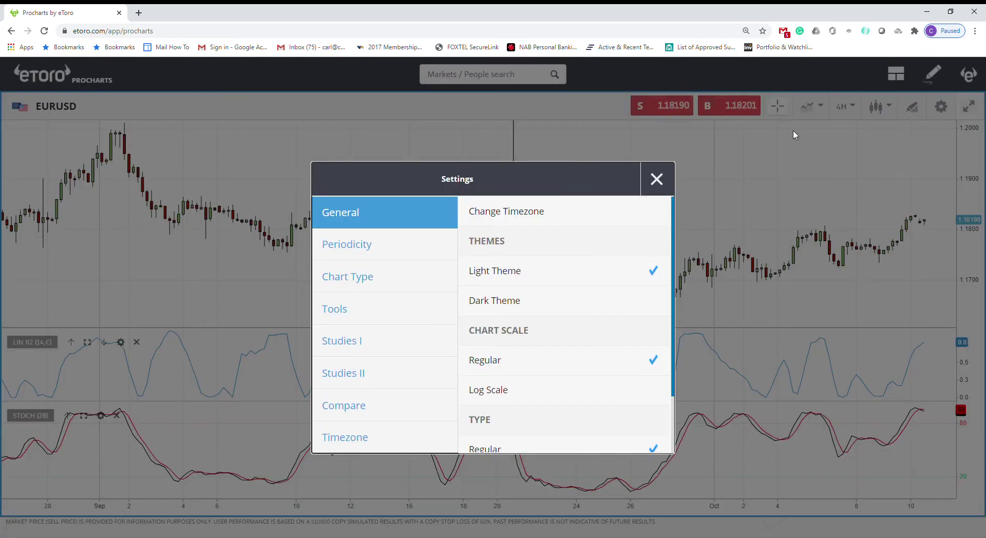
left_click(359, 342)
scroll(540, 319, "down", 2)
scroll(540, 319, "down", 10)
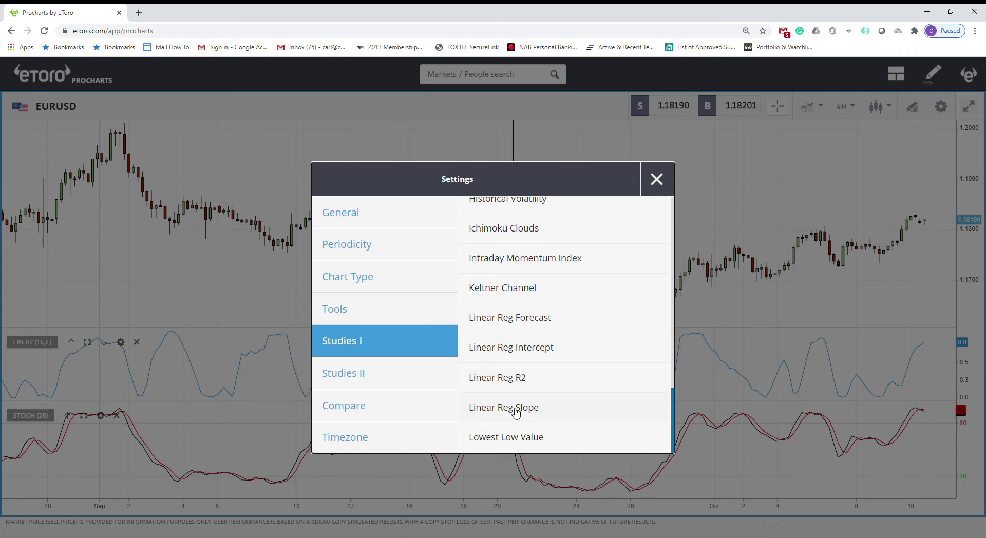
left_click(516, 409)
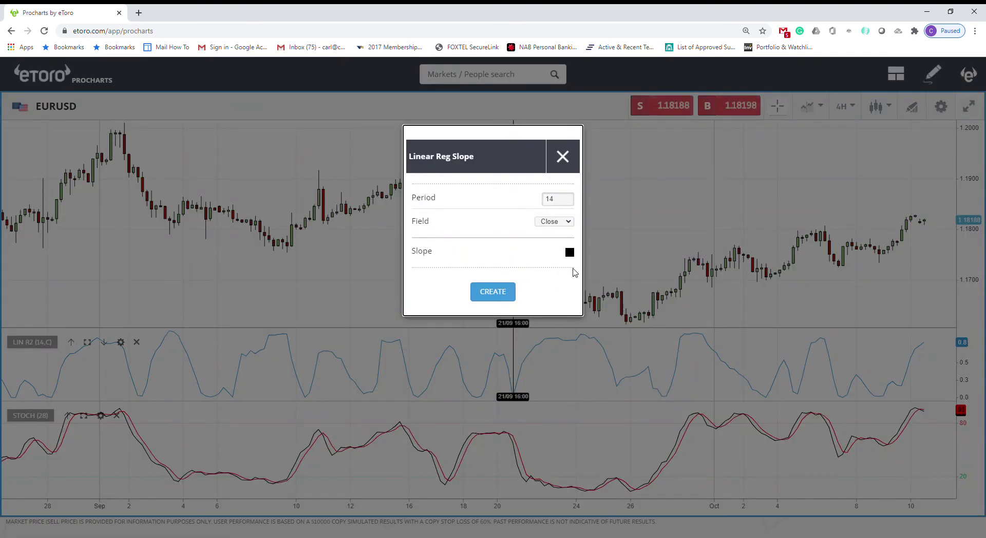
left_click(569, 252)
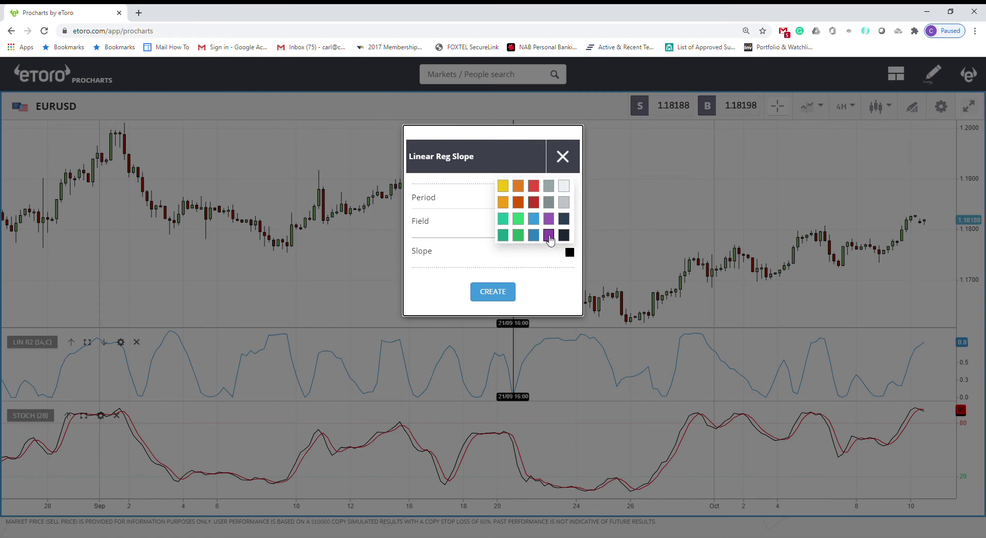
left_click(504, 203)
left_click(490, 292)
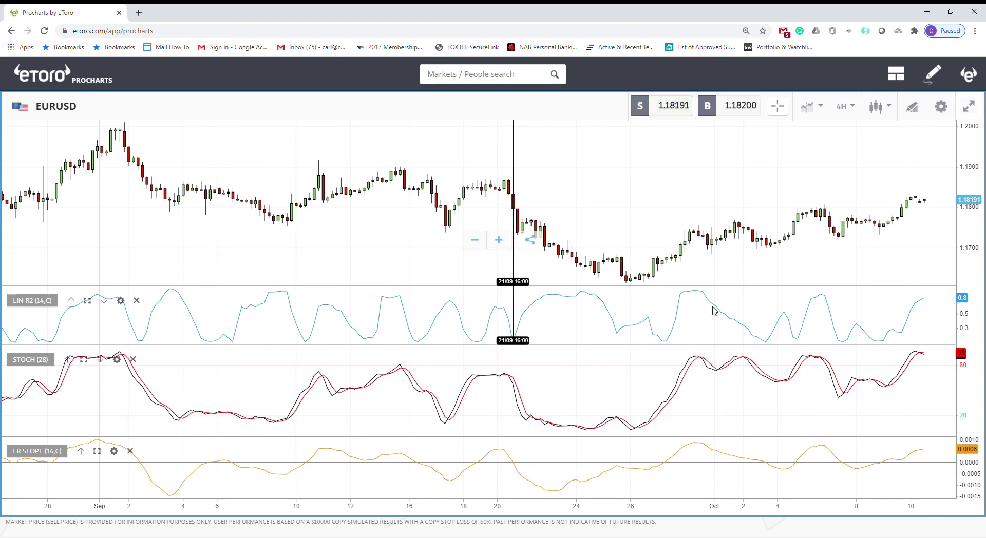
Place a horizontal line at the 0.8 level in the Linear Reg R2 pane
left_click(937, 109)
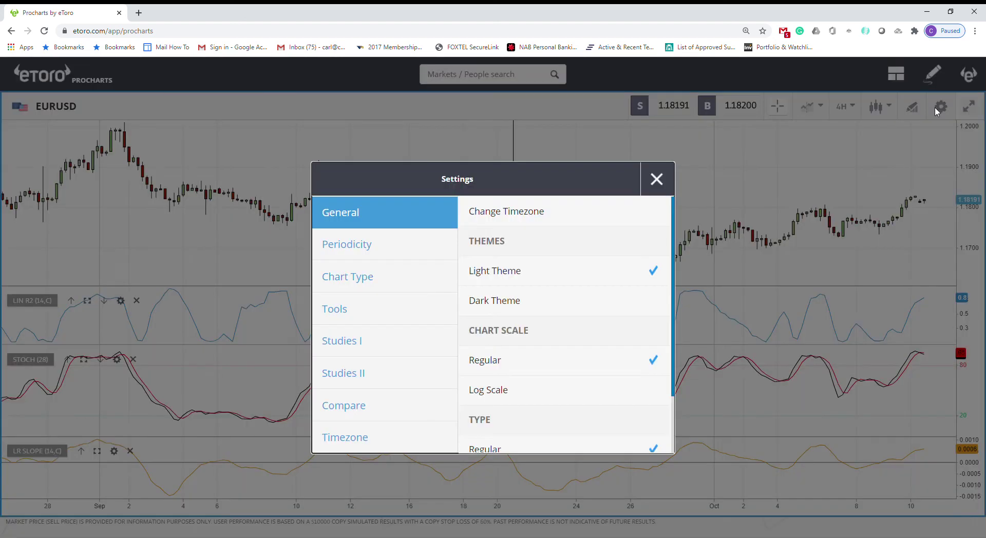
left_click(369, 324)
left_click(503, 336)
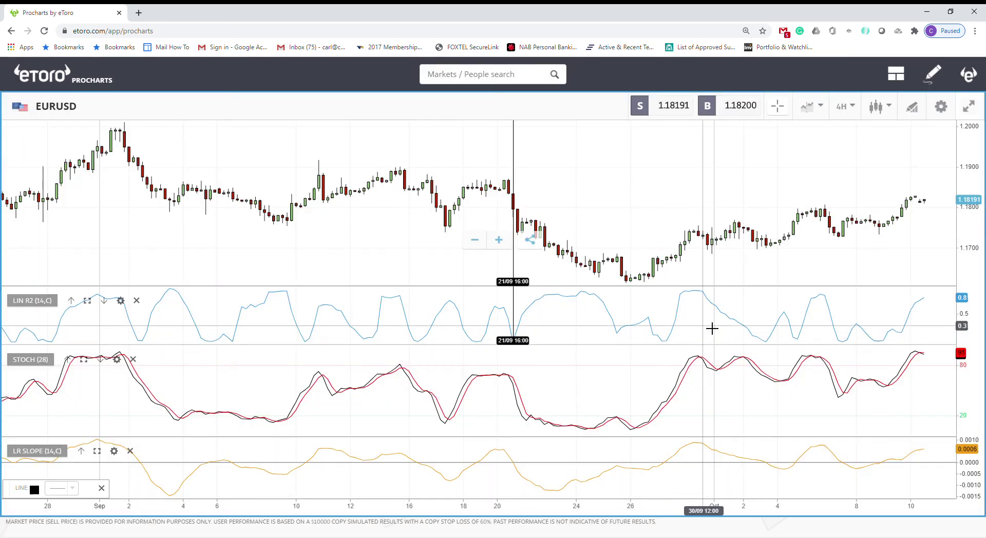
left_click(730, 305)
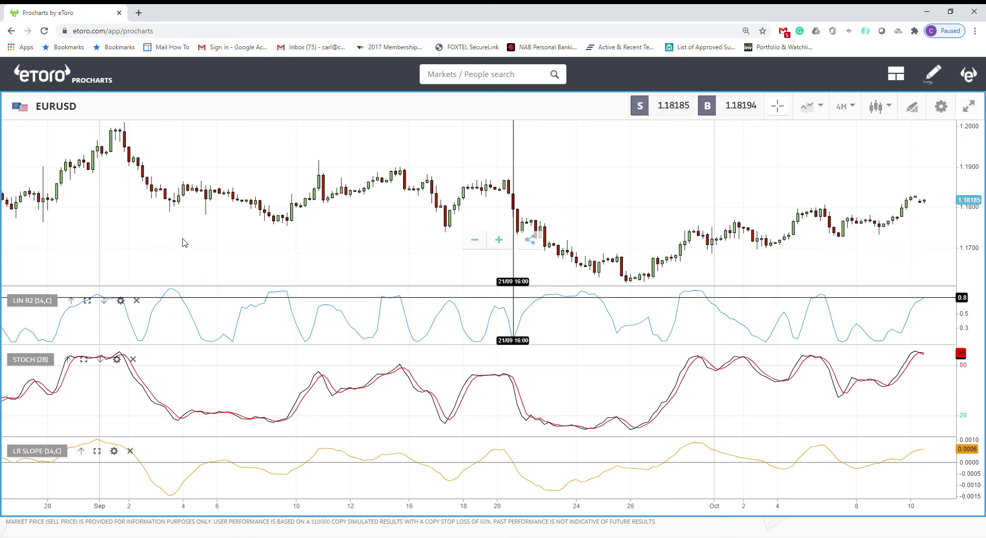
Examine the EURUSD price history back to June and the candles since 20 September against the three indicators
scroll(184, 242, "down", 1)
scroll(184, 243, "down", 1)
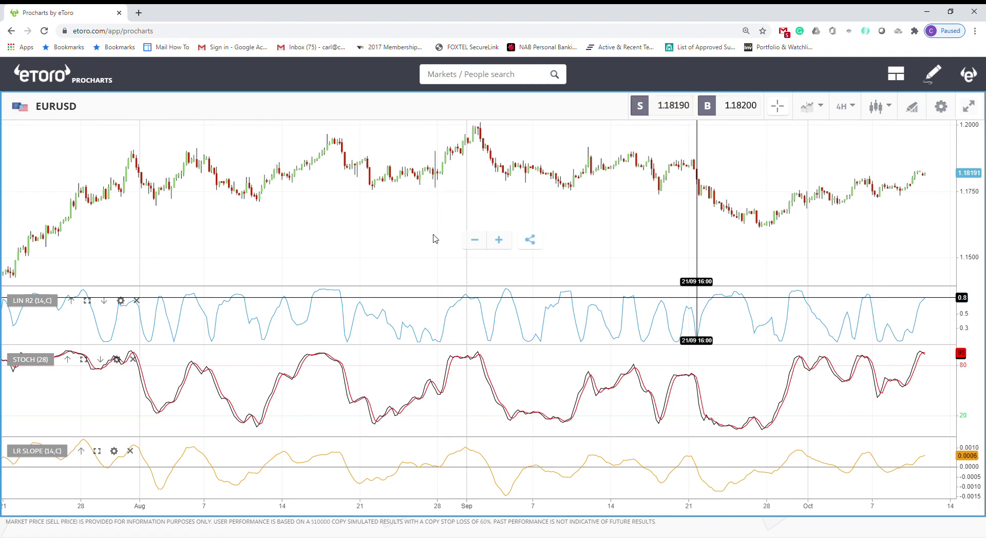
scroll(433, 233, "up", 2)
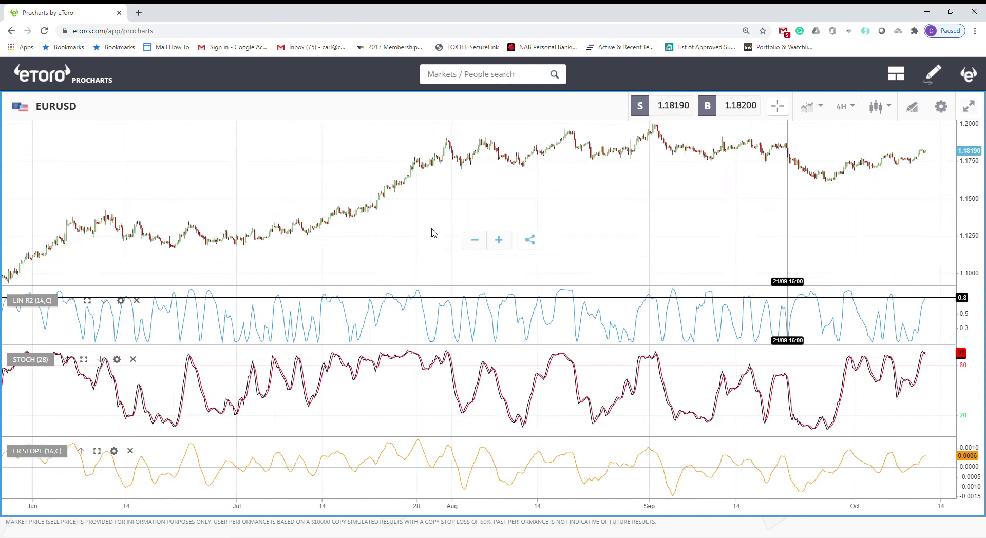
scroll(586, 238, "up", 1)
scroll(586, 239, "up", 5)
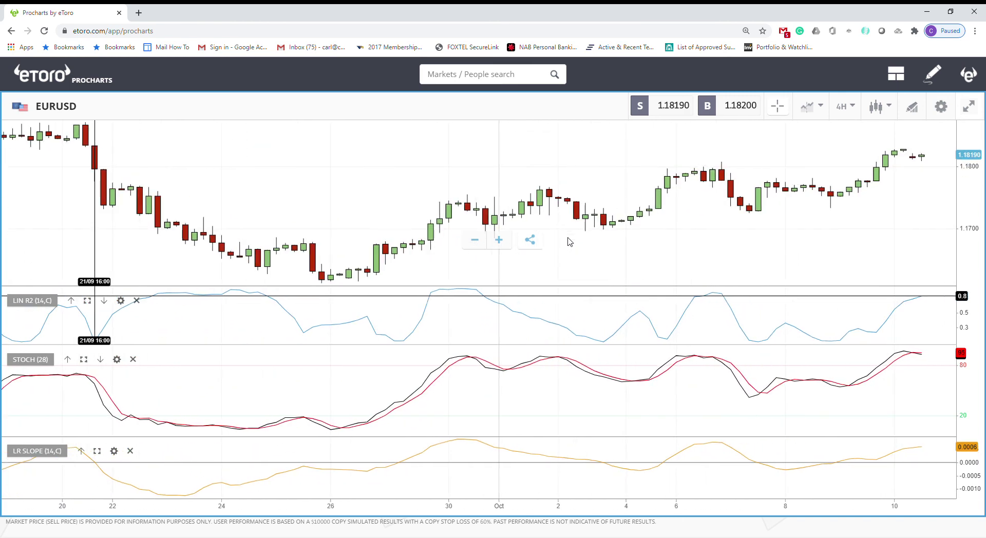